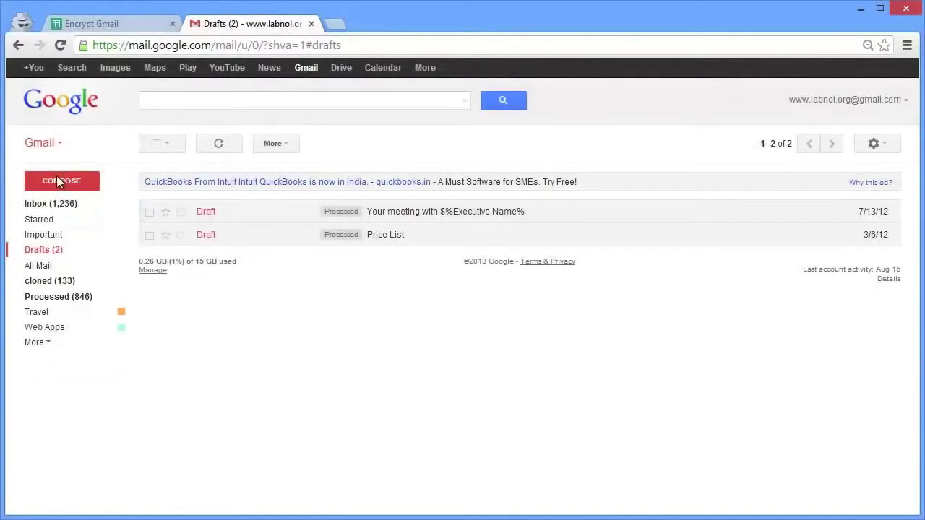
- Start a new email to the recipient's address with the subject 'Super Secret Message'
click(58, 181)
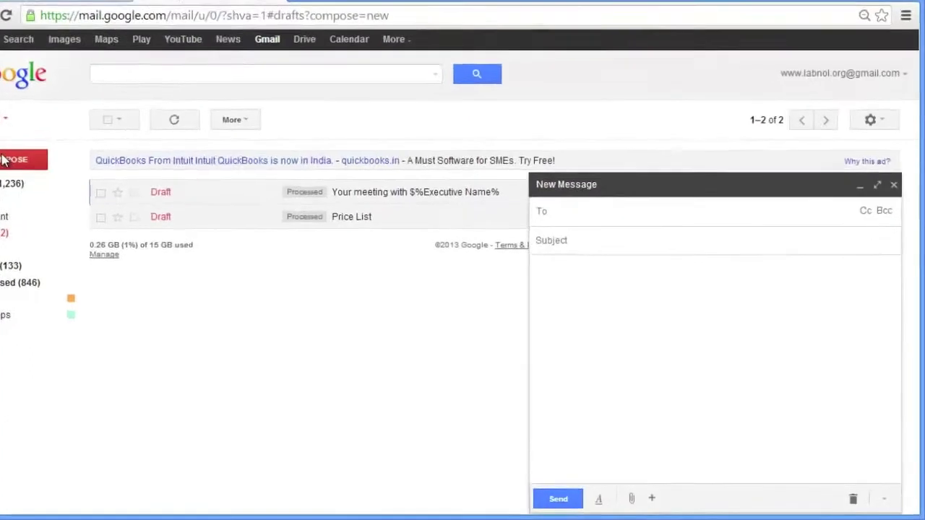
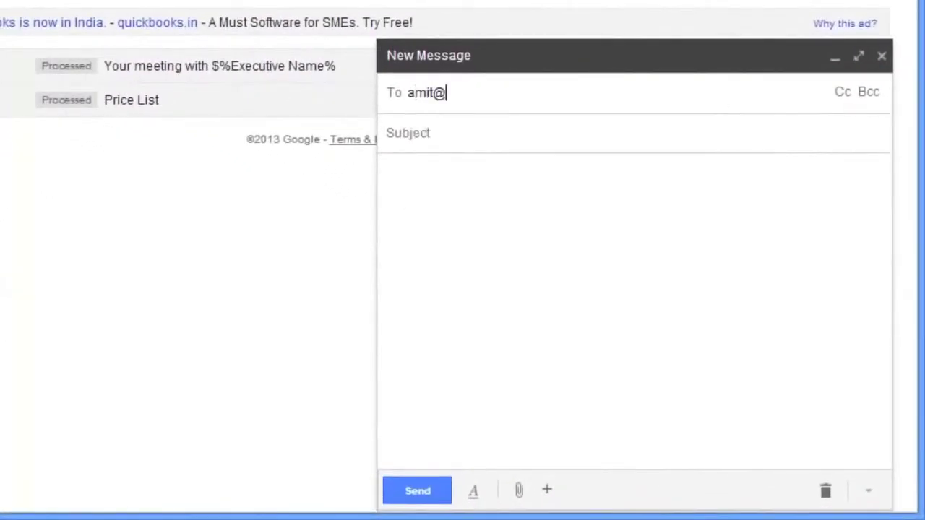
key(Return)
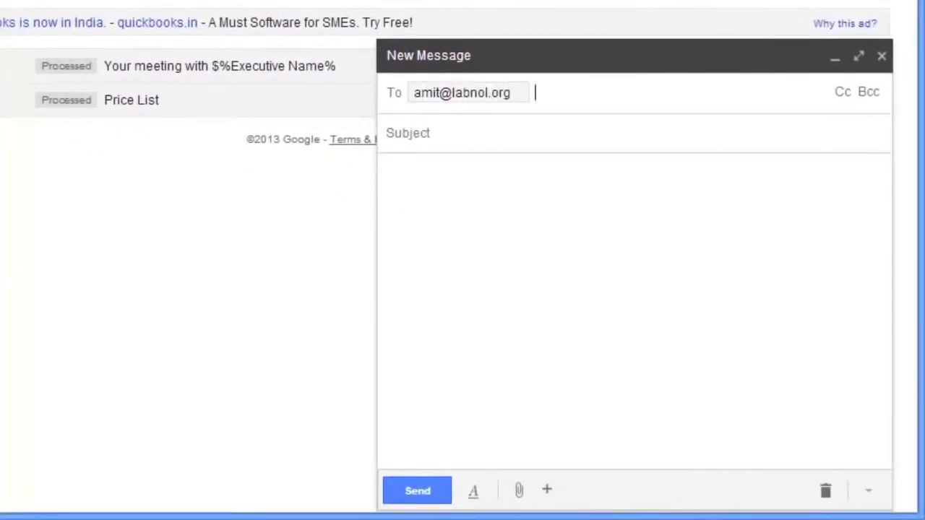
click(405, 133)
text(Su)
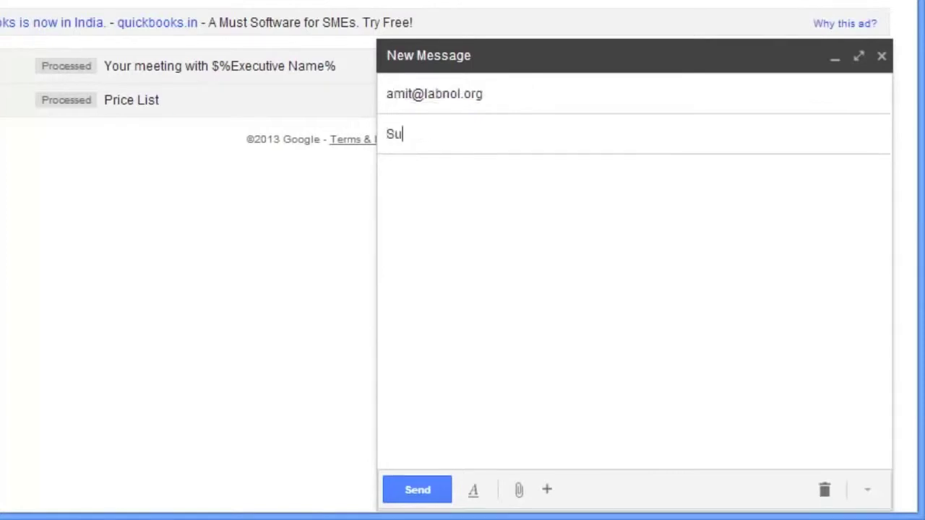
text(per Secret Message)
- Write the body 'Hi - This is confidential.' plus the quick-brown-fox line, then close it as a draft
click(387, 172)
text(Hi - T)
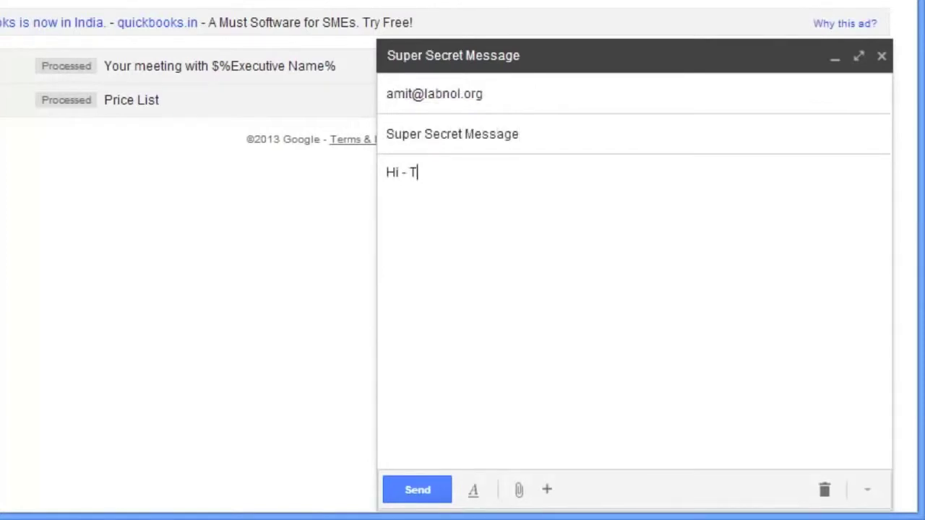
text(his is confidential.)
key(Return)
key(Return)
text(The quick )
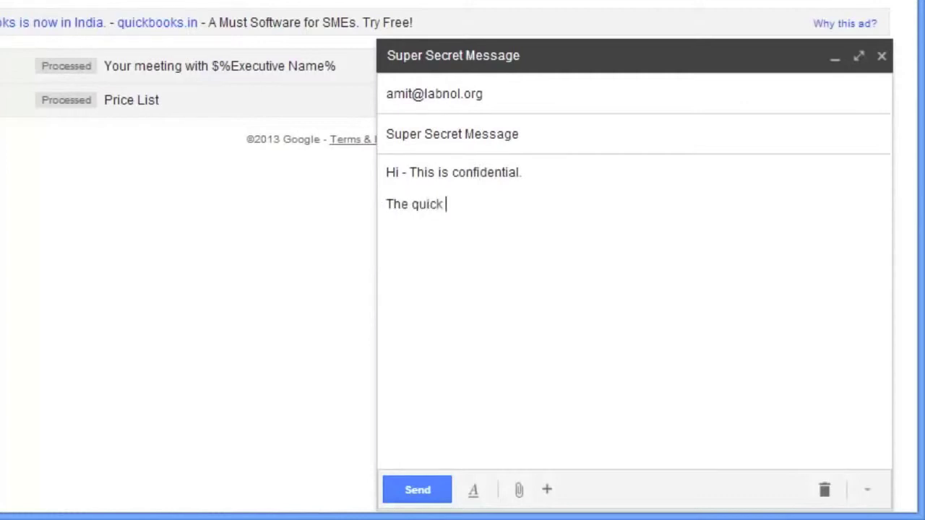
text(brown fox jumped over the lazy dog. )
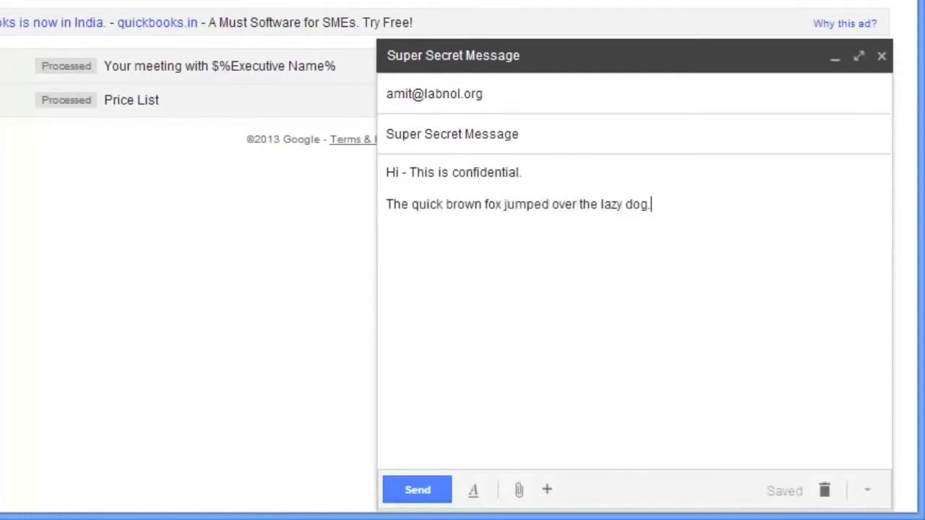
text(Please do not share it with anyone.)
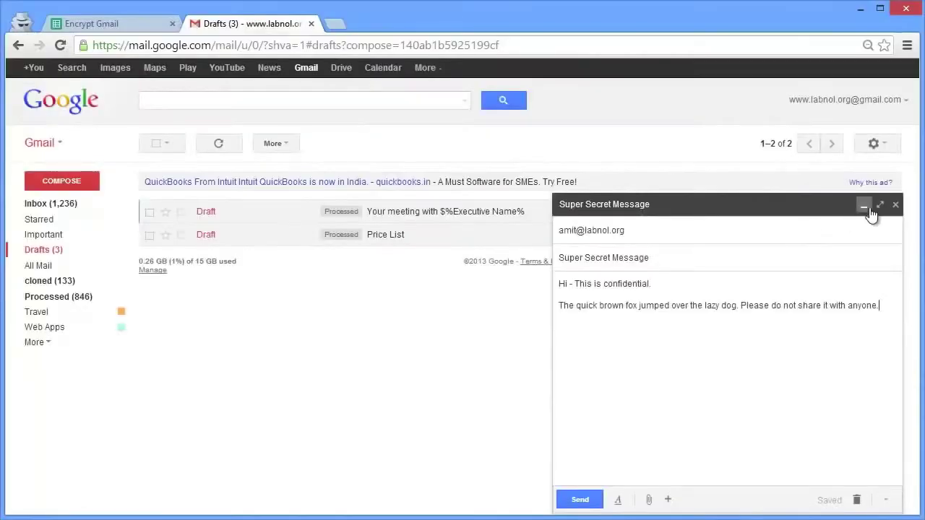
click(881, 55)
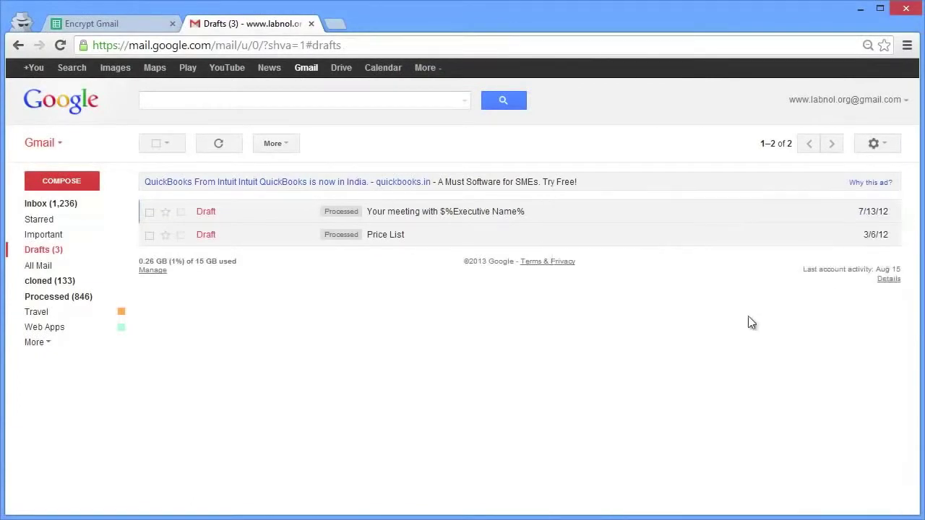
- Run Gmail > Initialize in the Encrypt Gmail sheet and grant the script mail and spreadsheet access
click(144, 26)
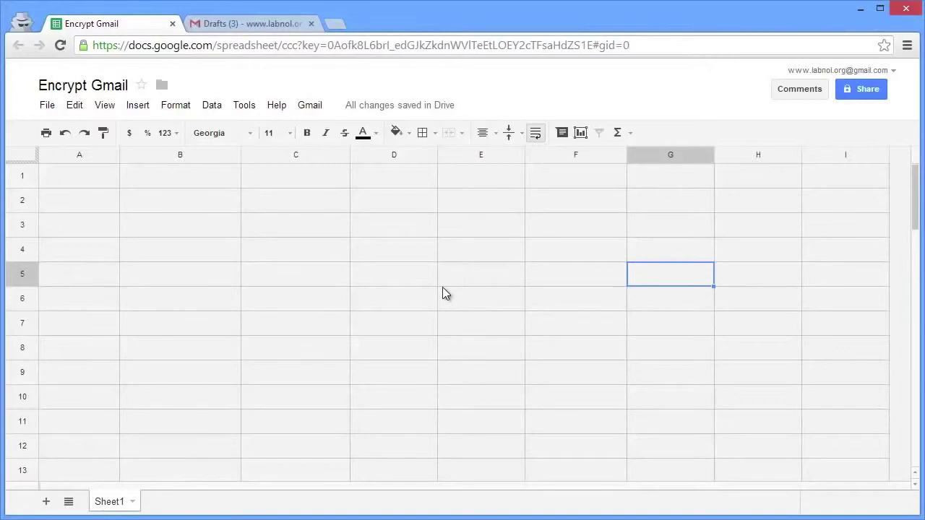
click(312, 109)
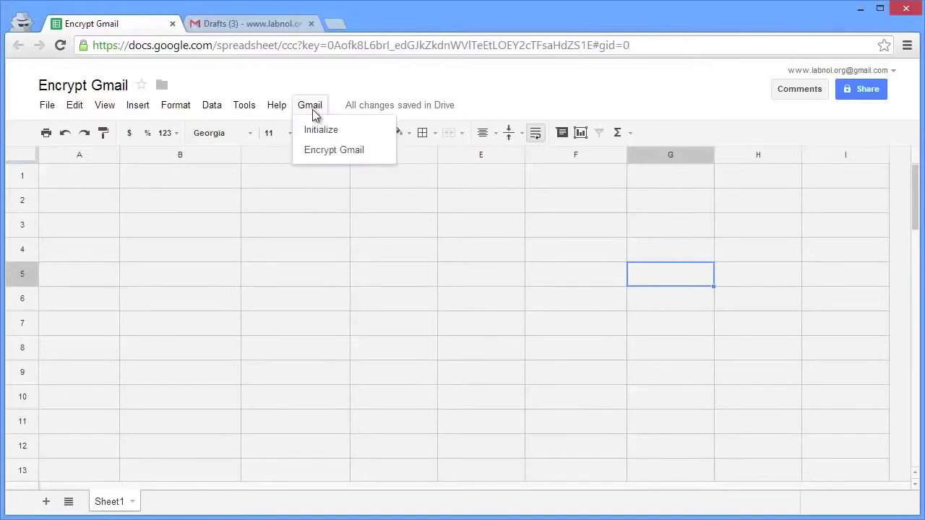
click(355, 129)
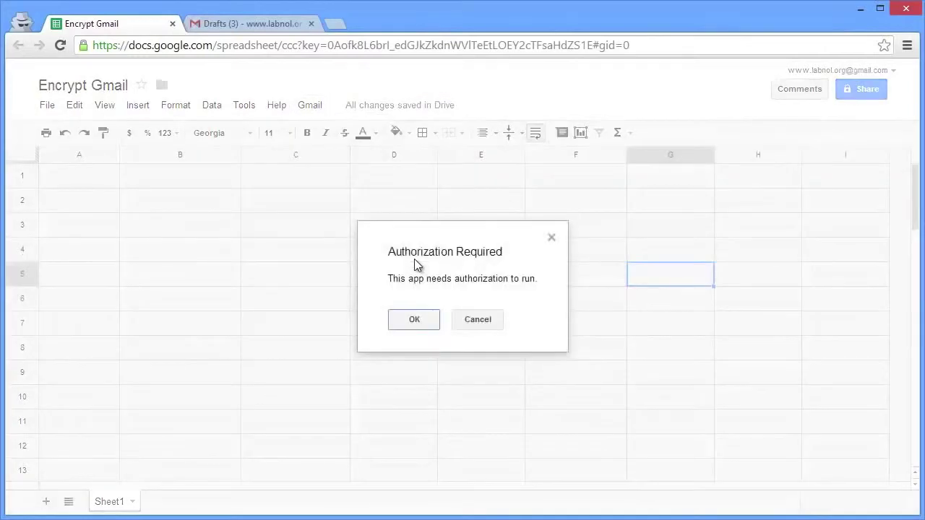
click(425, 324)
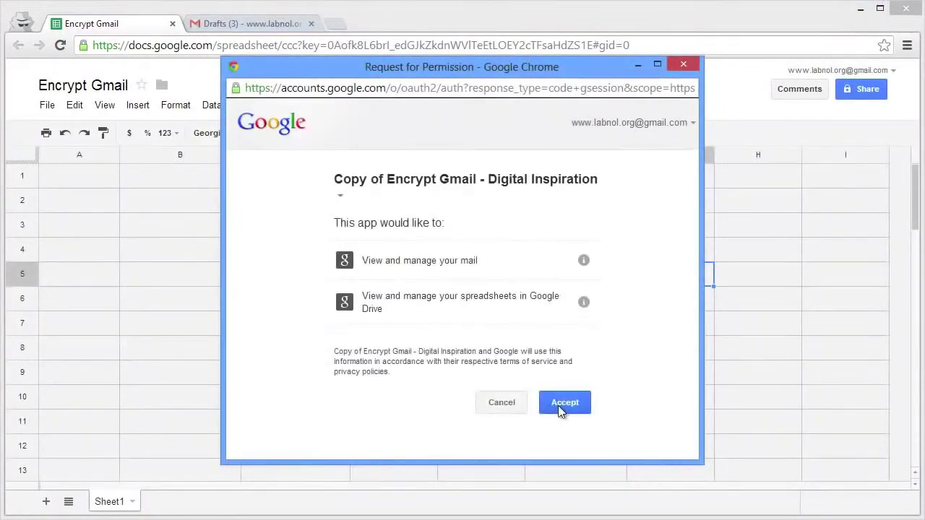
click(558, 406)
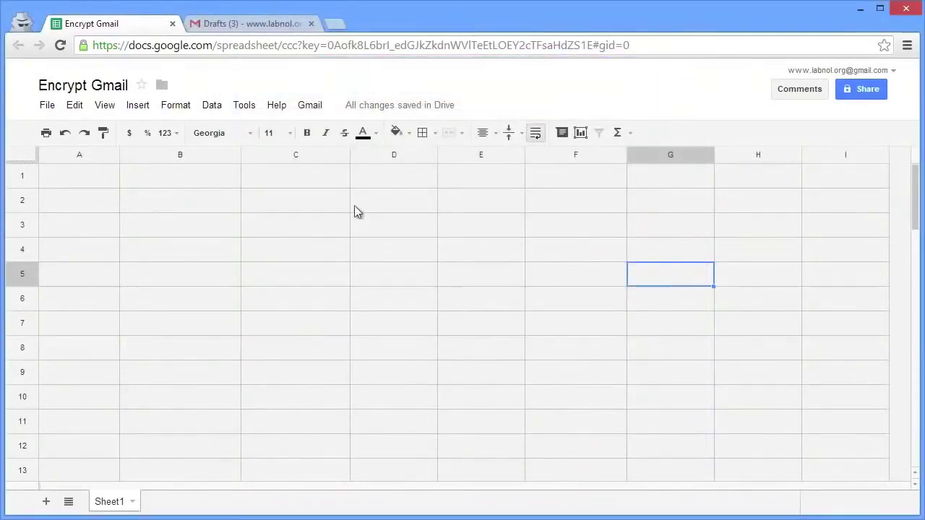
- Use Gmail > Encrypt Gmail to send the '1- Super Secret Message' draft encrypted with the shared password
click(318, 108)
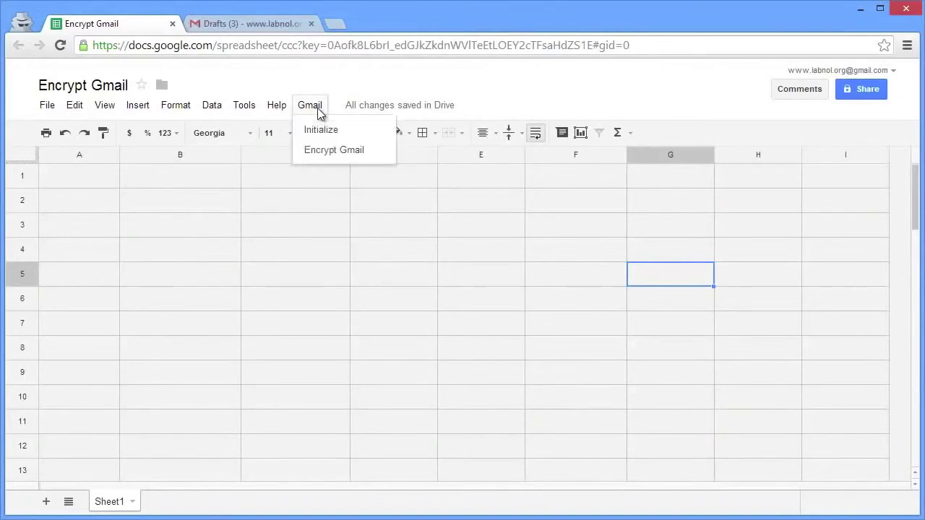
click(367, 154)
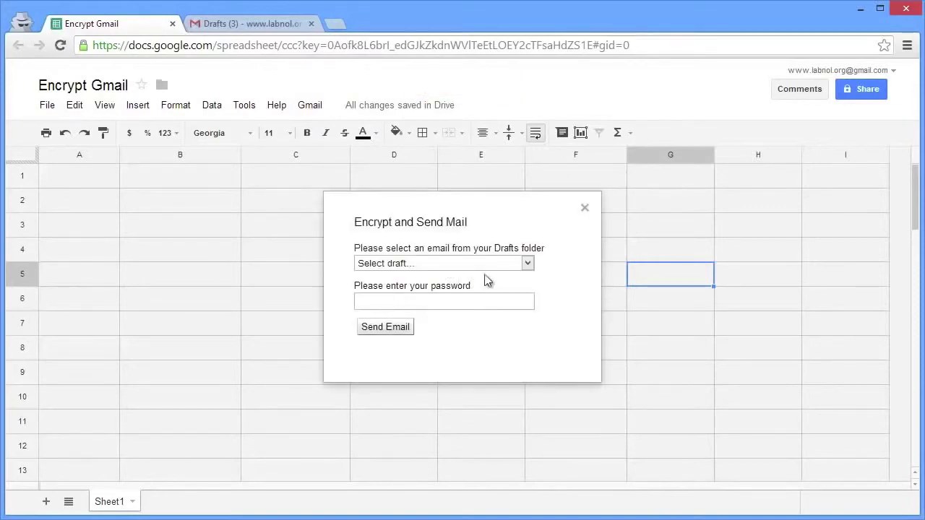
click(526, 264)
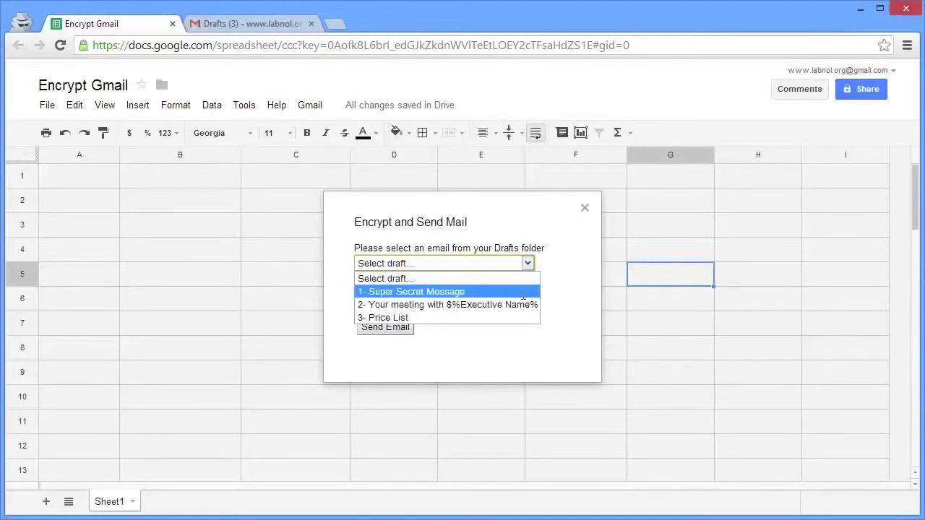
click(523, 292)
click(522, 301)
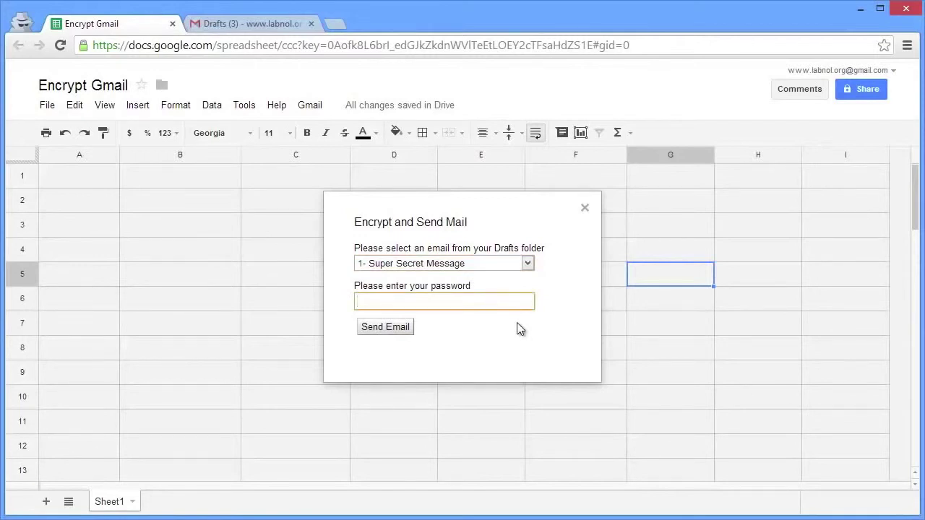
text(helloworld)
click(383, 333)
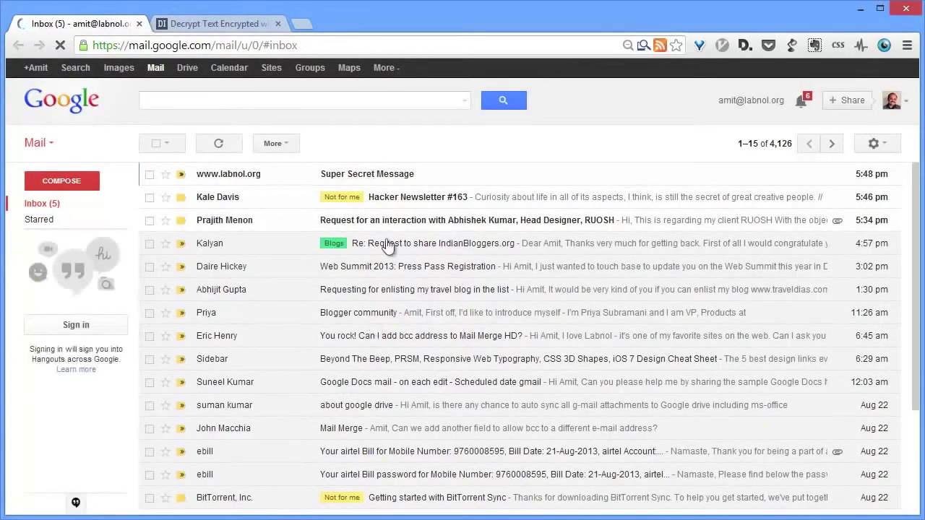
- Open the received Super Secret Message and select its whole encrypted body text
click(416, 175)
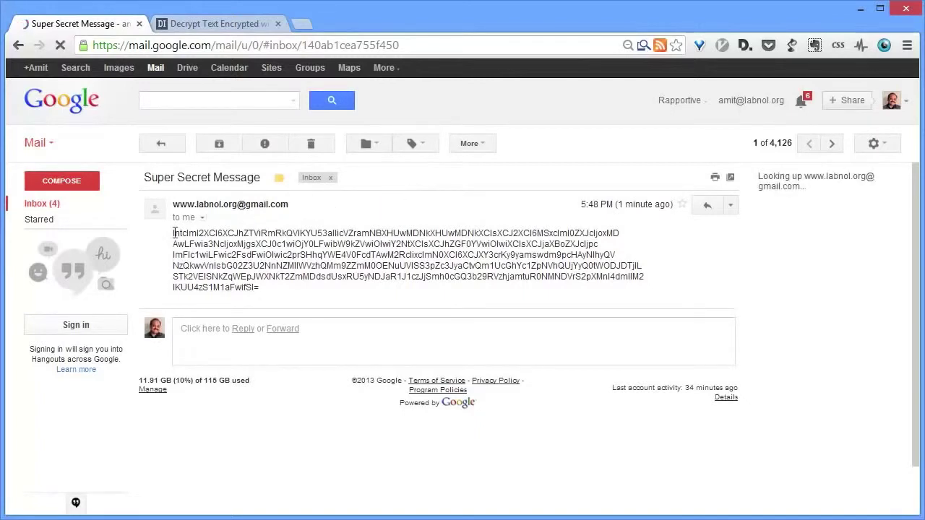
drag(174, 233, 264, 295)
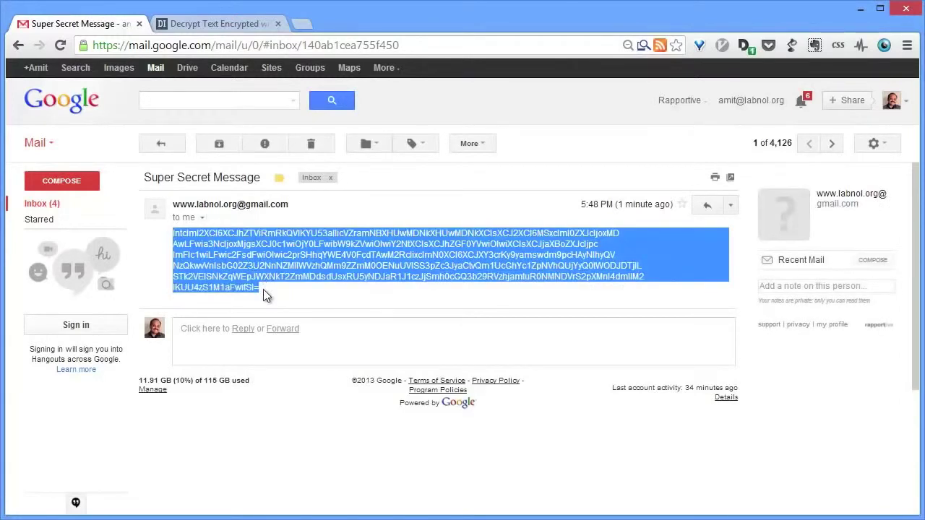
- Paste the encrypted text into MESSAGE, enter the shared password, and decrypt it to plain text
click(247, 24)
click(471, 233)
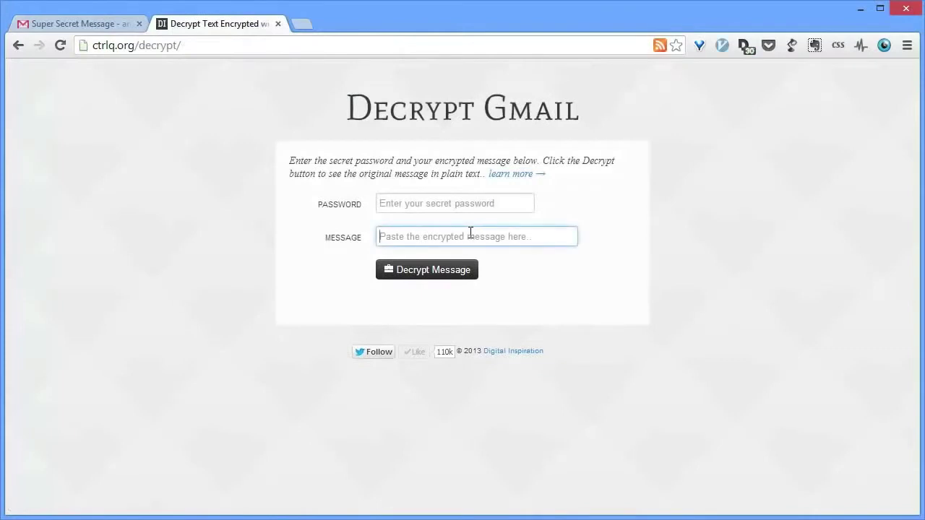
key(ctrl+v)
click(473, 203)
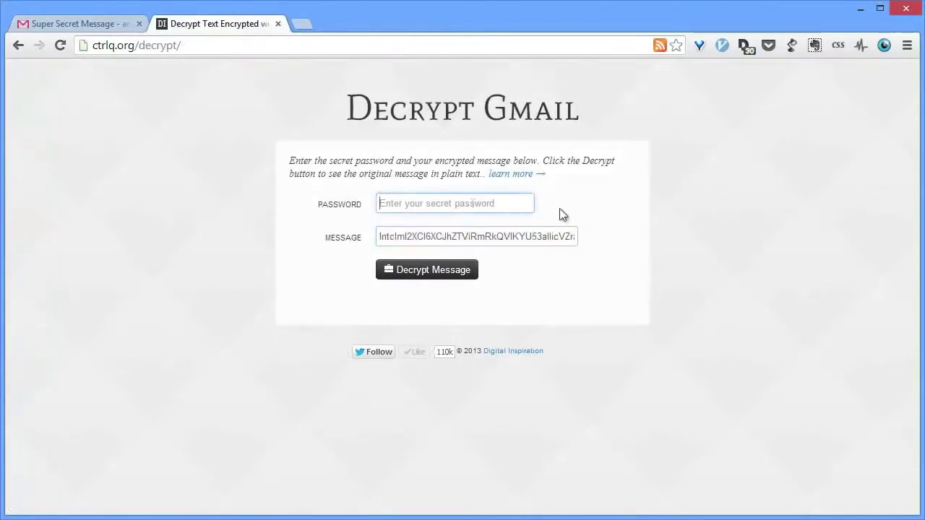
text(hel)
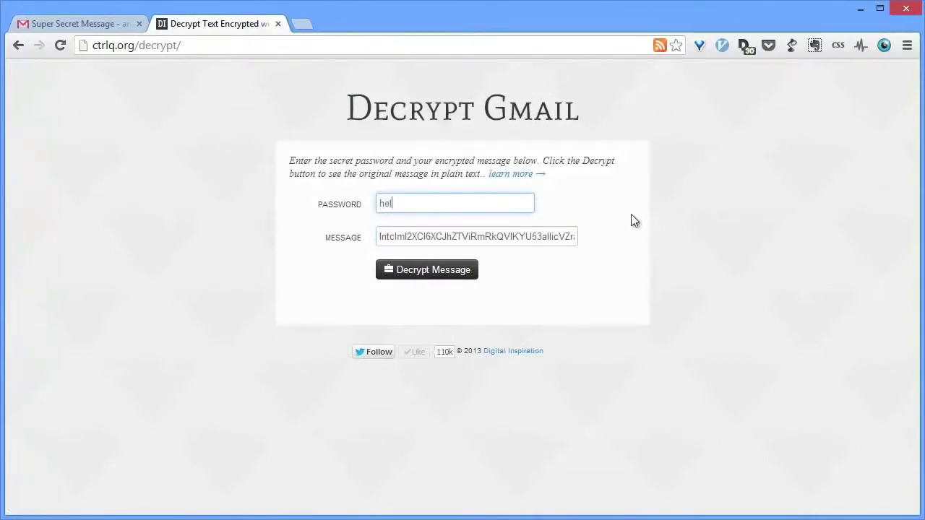
text(loworld)
click(433, 276)
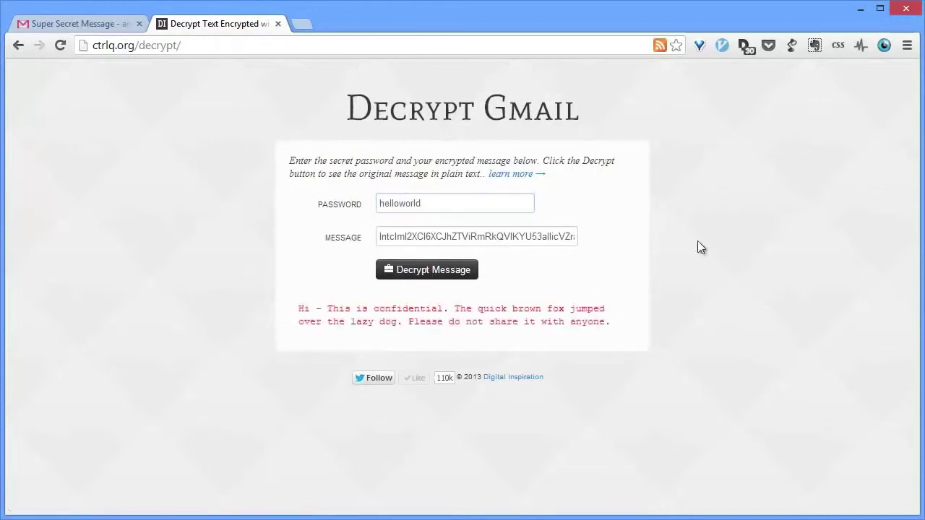